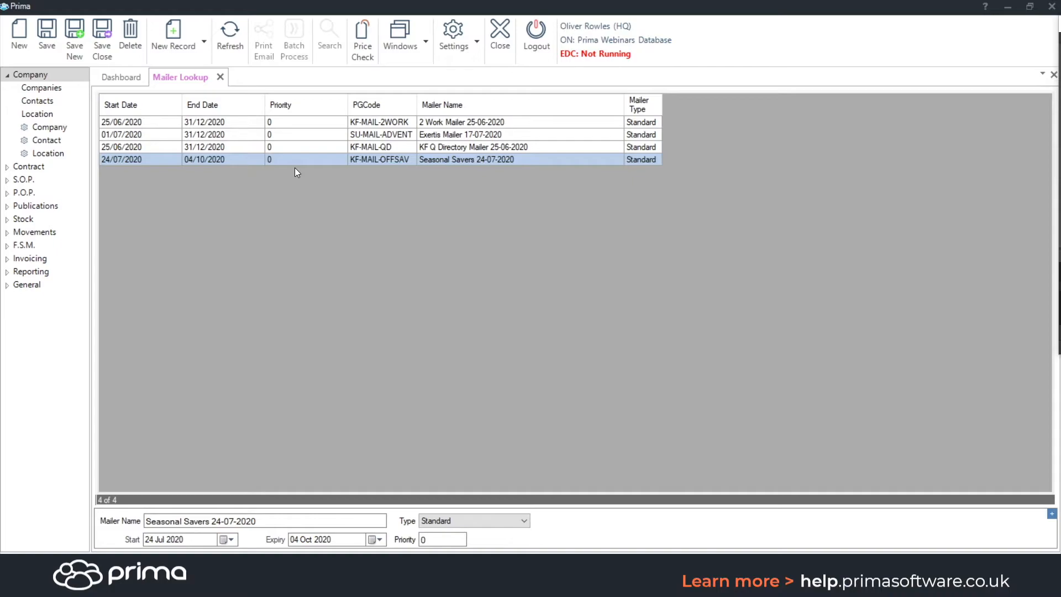
Review the priority of the Seasonal Savers 24-07-2020 mailer
left_click(438, 148)
left_click(443, 160)
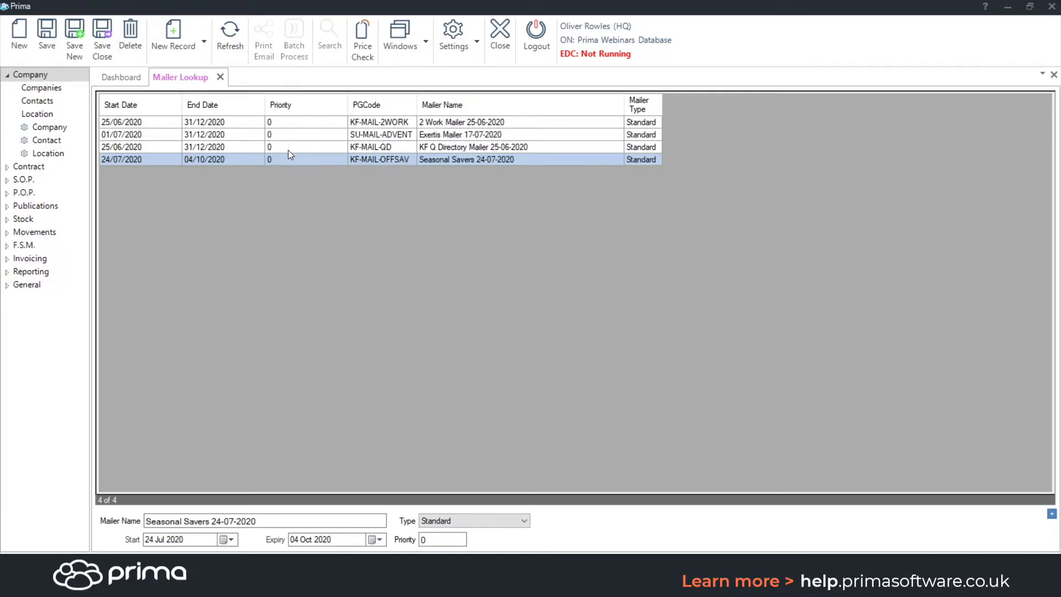
left_click(445, 539)
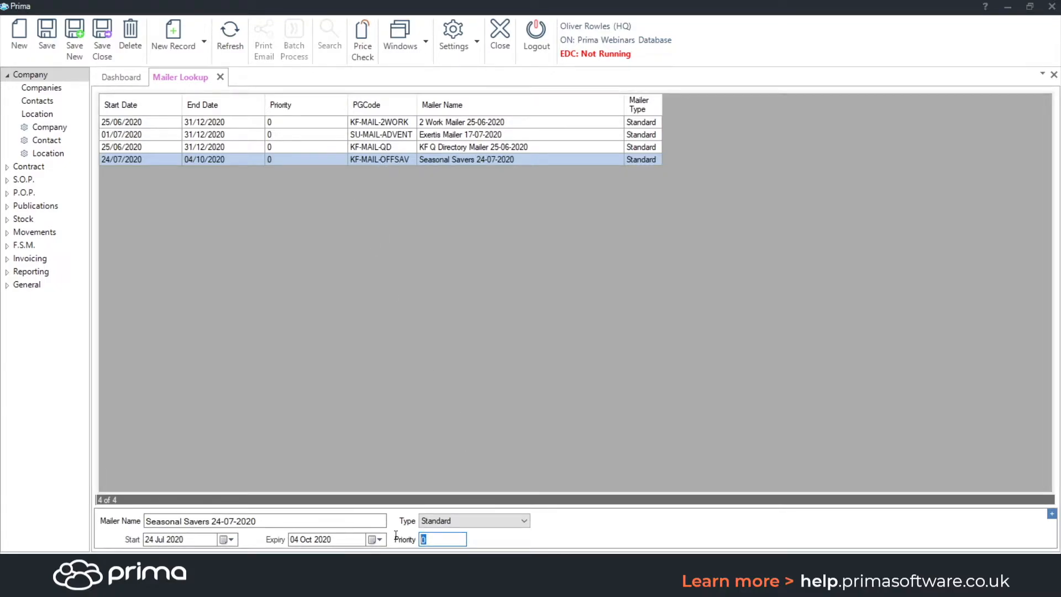
left_click_drag(395, 535, 449, 537)
Open the item list of KF Q Directory Mailer 25-06-2020 and search it for standard item code kf26045
left_click(440, 148)
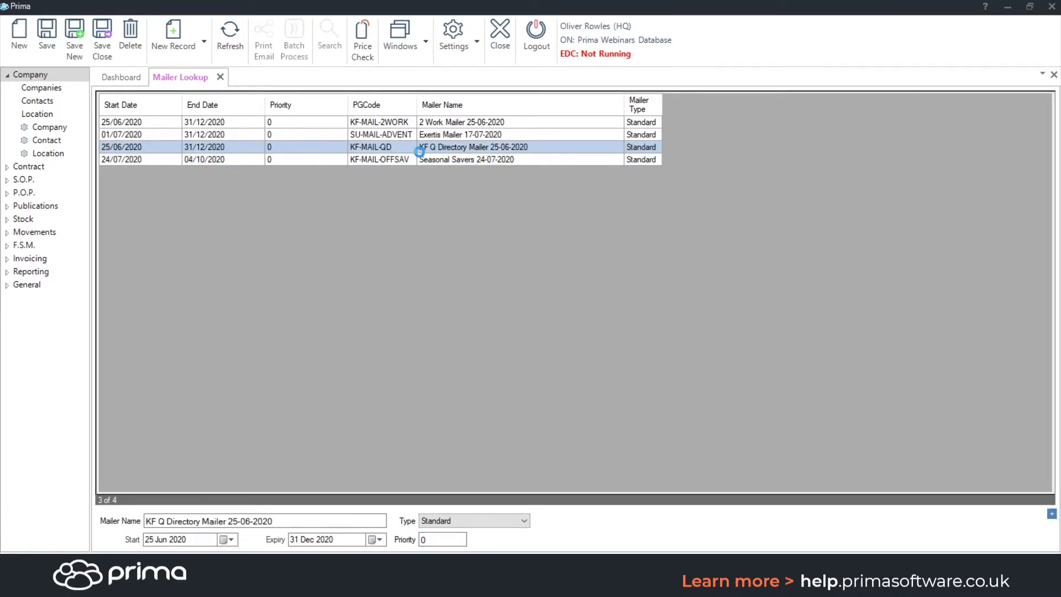
double_click(419, 142)
left_click(357, 118)
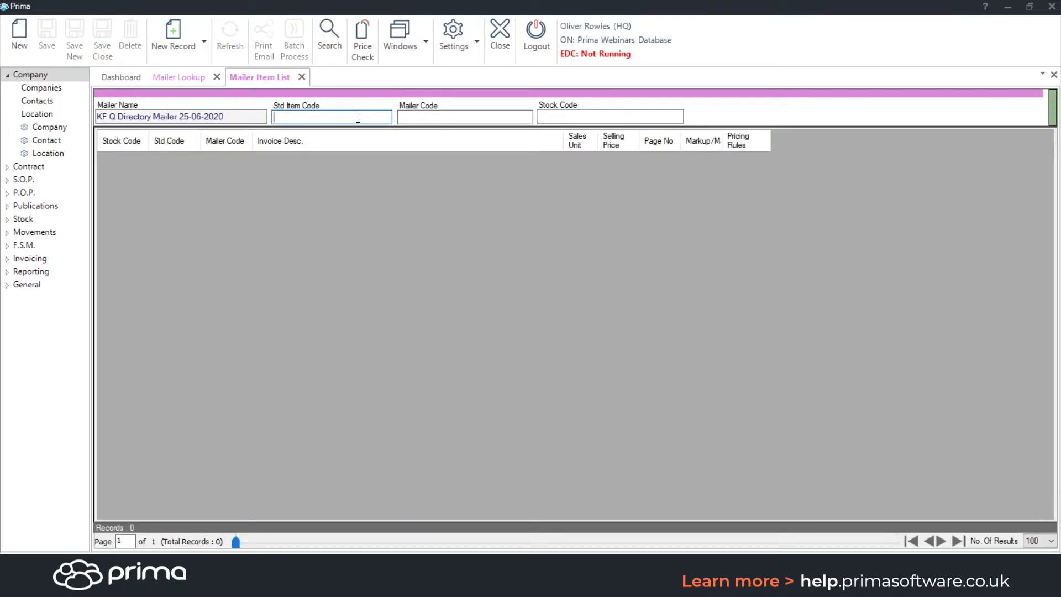
type("kf26045")
key("Return")
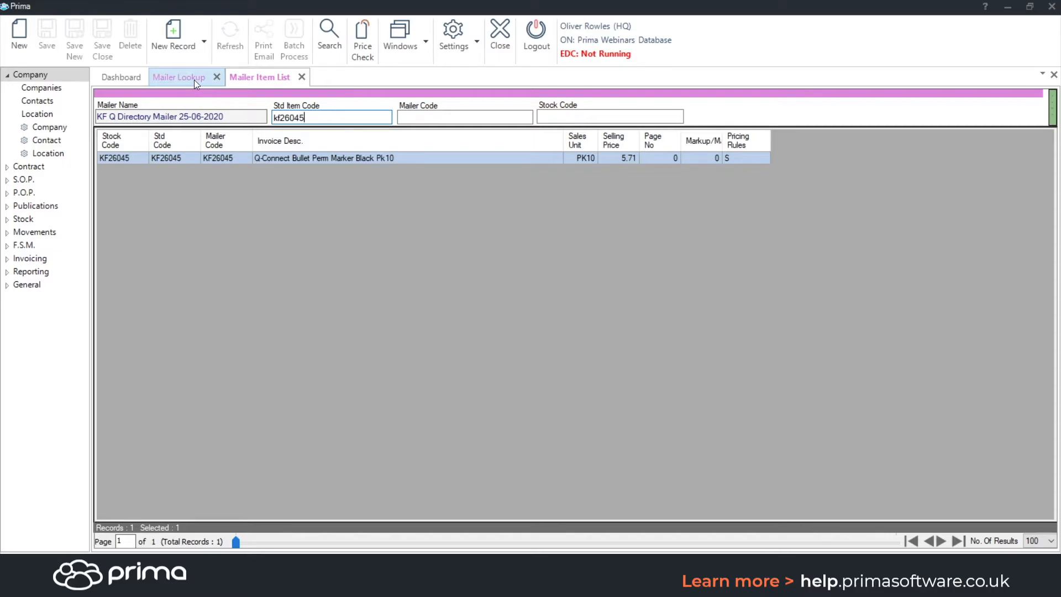
Copy the standard item code kf26045 and search the Seasonal Savers 24-07-2020 mailer's item list for it
double_click(305, 119)
right_click(313, 118)
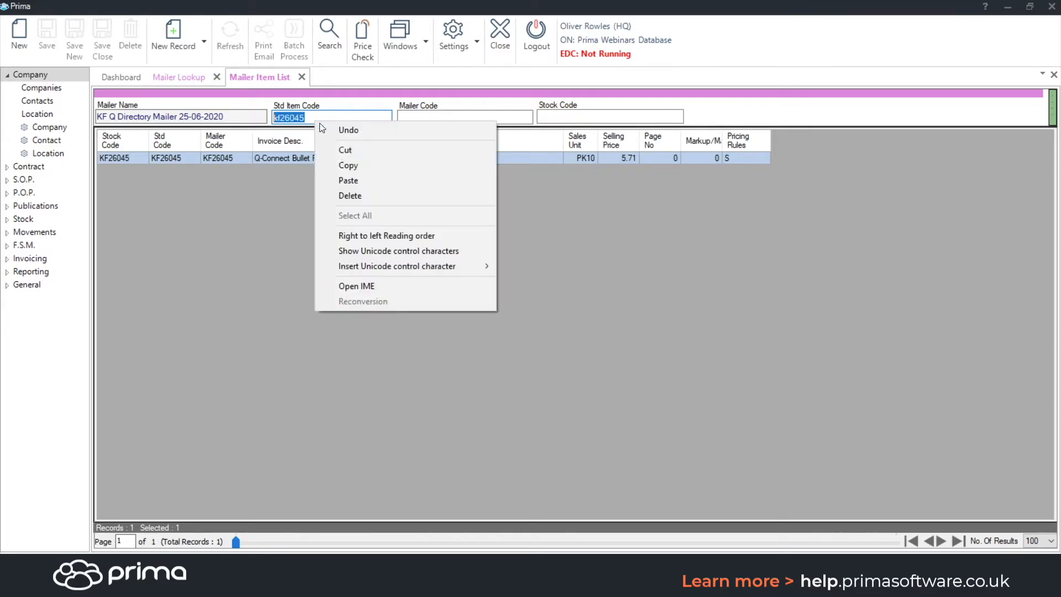
left_click(342, 163)
left_click(184, 80)
left_click(453, 159)
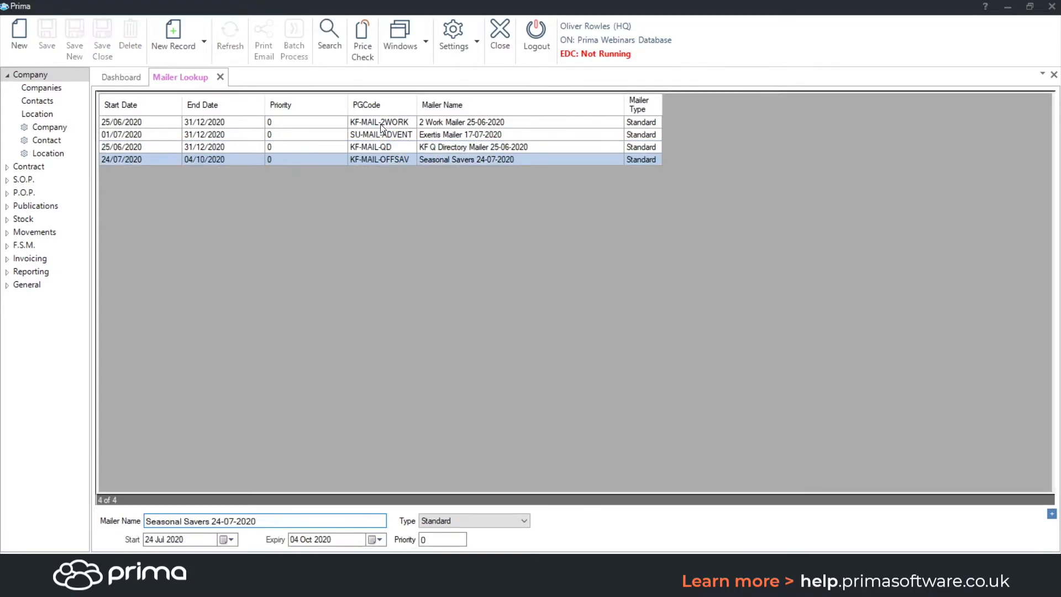
right_click(365, 117)
left_click(387, 176)
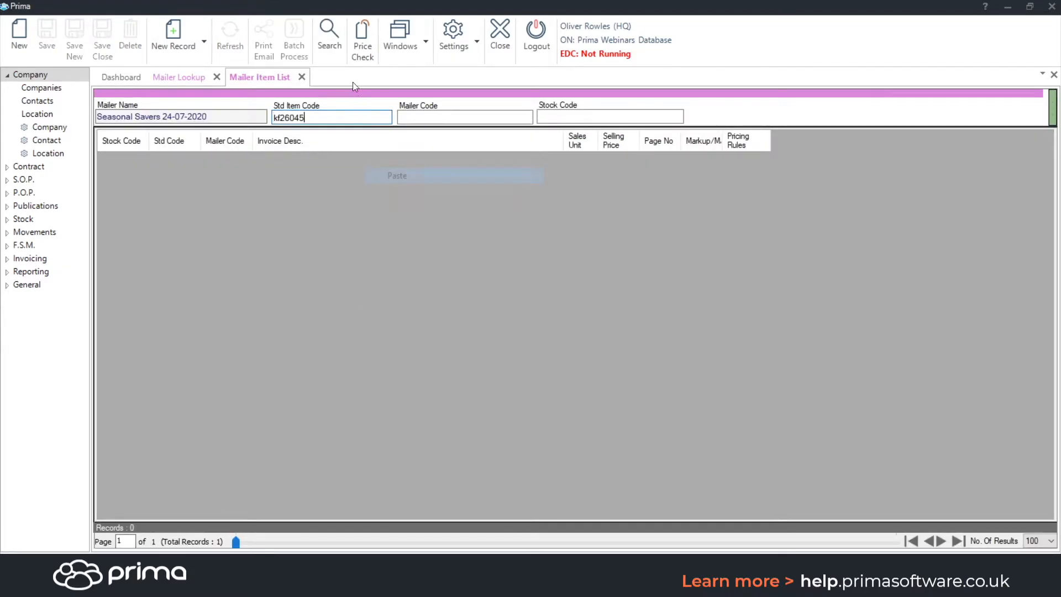
left_click(330, 39)
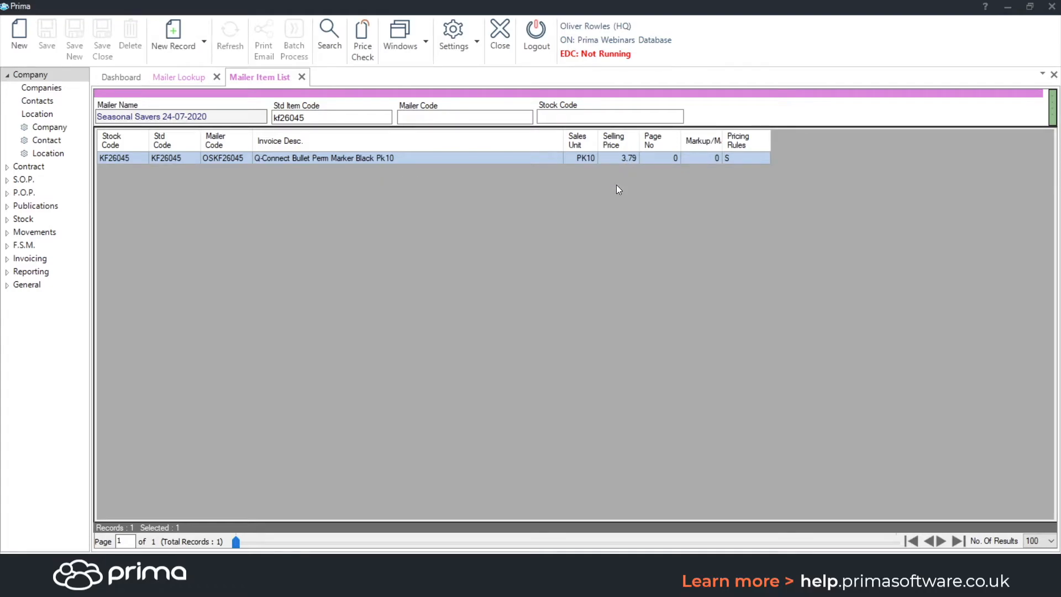
Review the catalogues and mailers allowed in the customer's company details, and return to the open sales quote
left_click(733, 515)
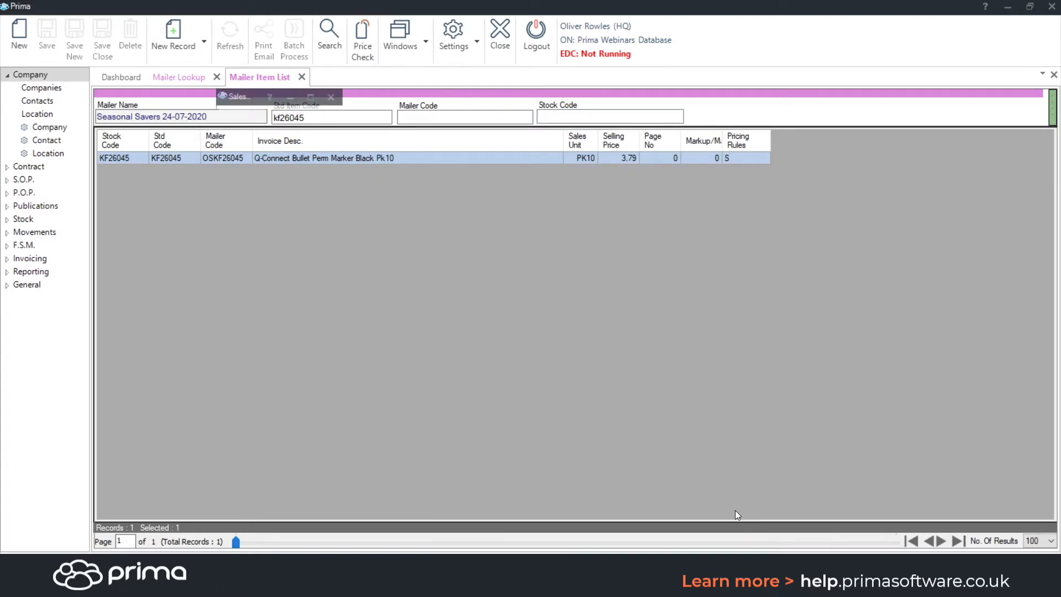
left_click(639, 514)
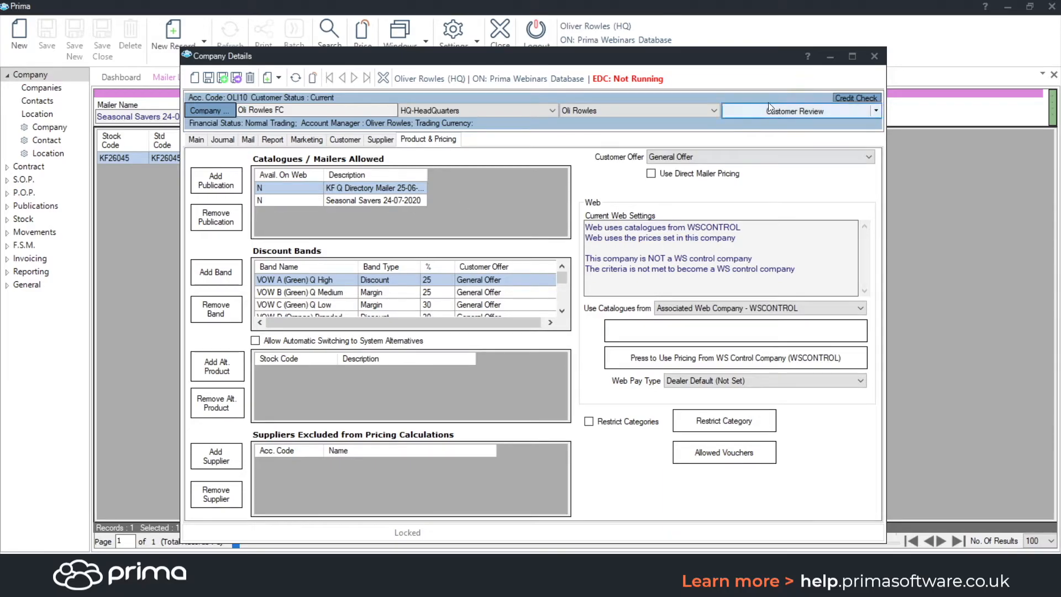
left_click(827, 58)
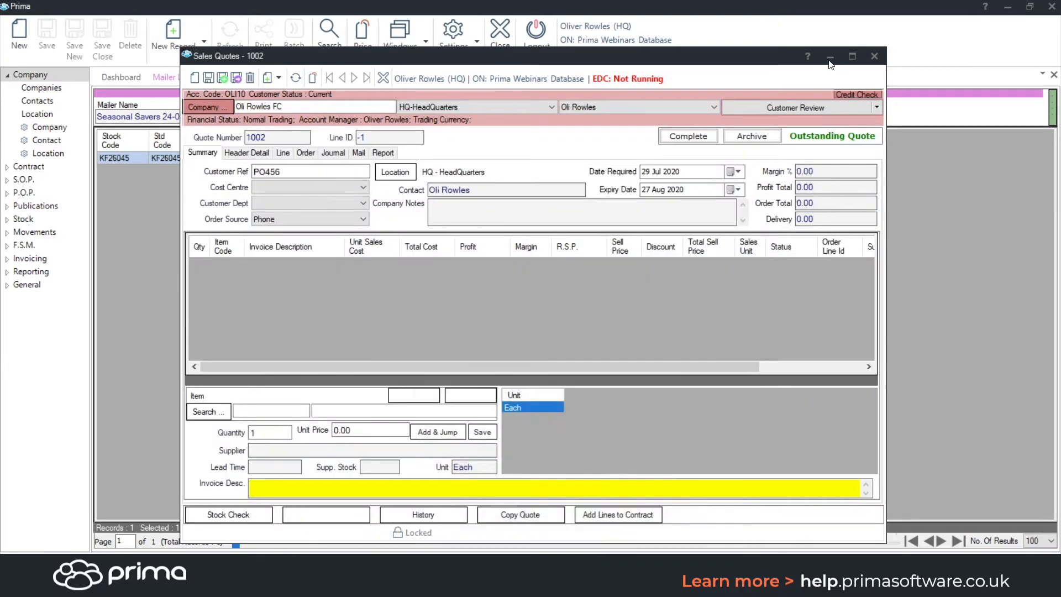
Add item KF26045 with quantity 1 to the sales quote and open its line to review the unit price and selling price sources
right_click(260, 412)
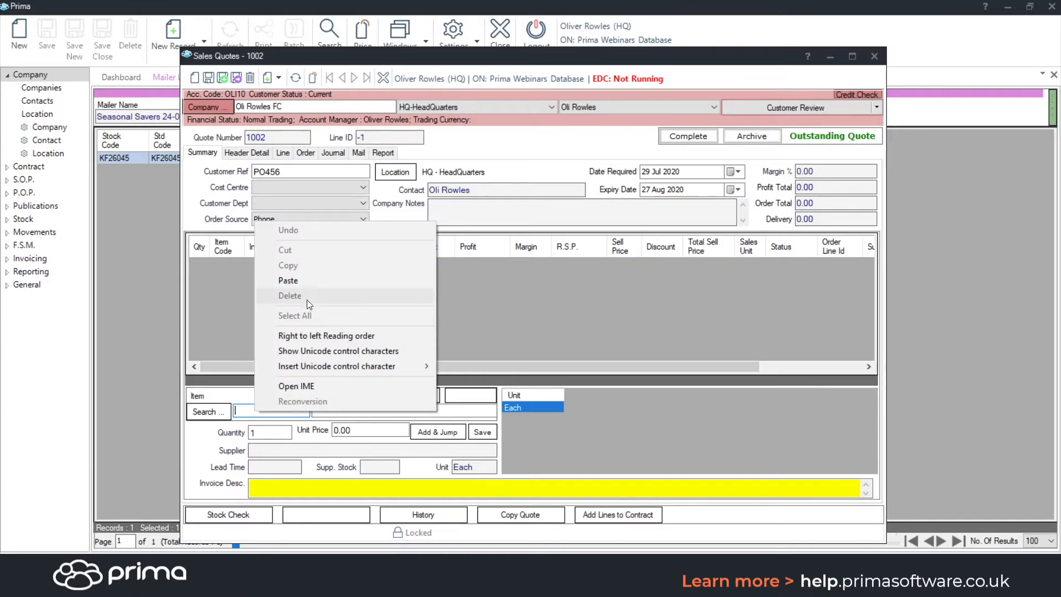
left_click(288, 280)
left_click(347, 430)
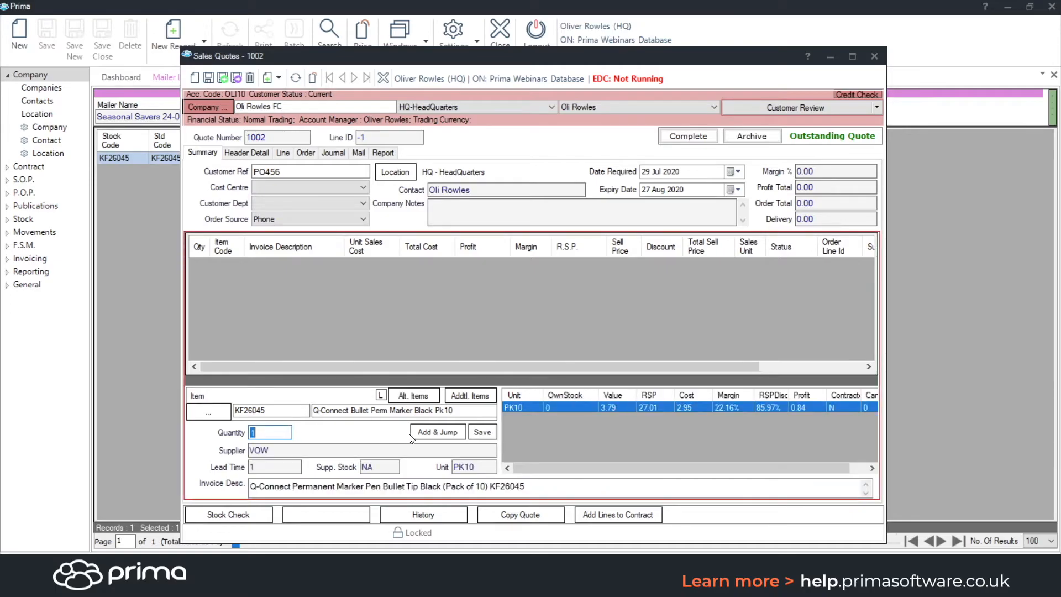
left_click(425, 435)
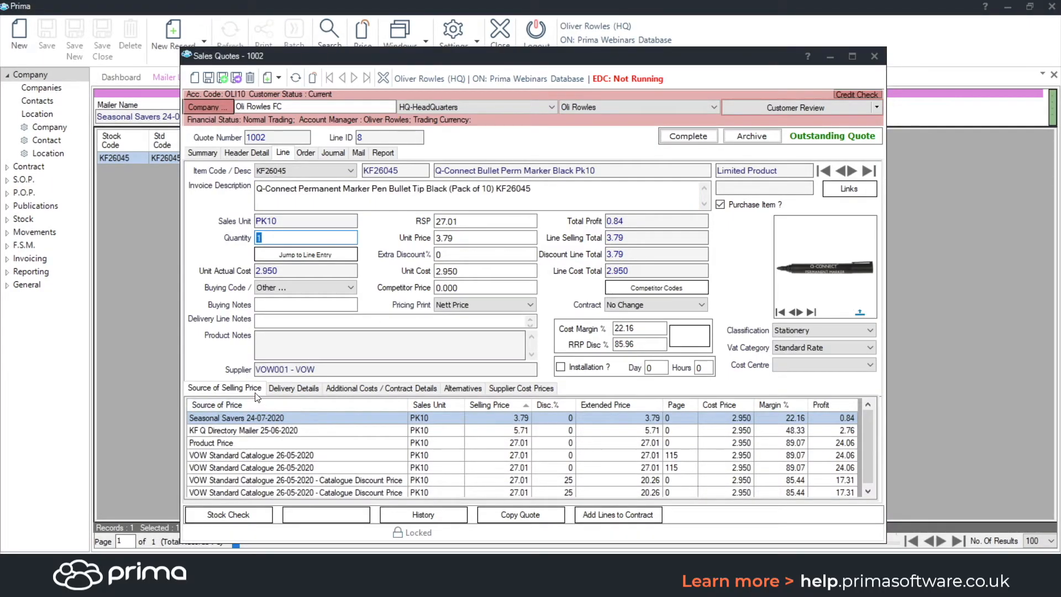
key("Tab")
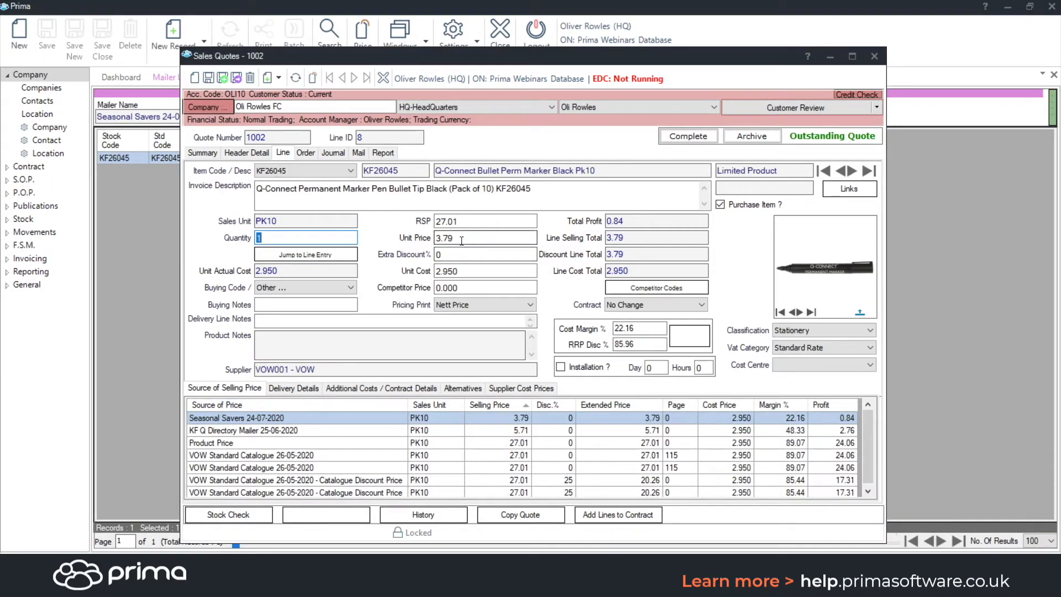
left_click(468, 238)
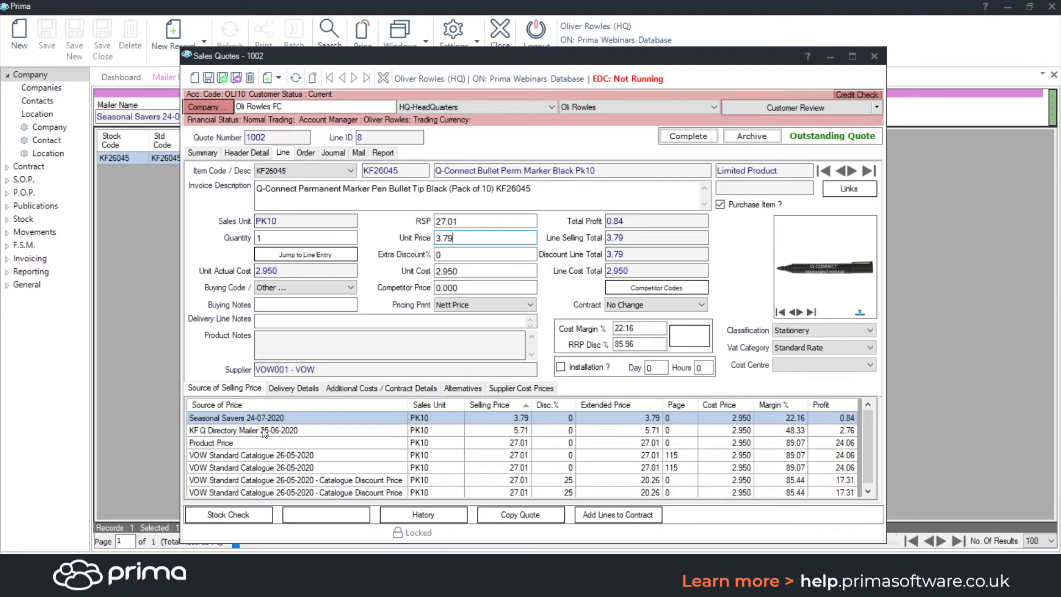
Return to the mailer lookup, set the priority of KF Q Directory Mailer 25-06-2020 to 1 and save it
left_click(757, 33)
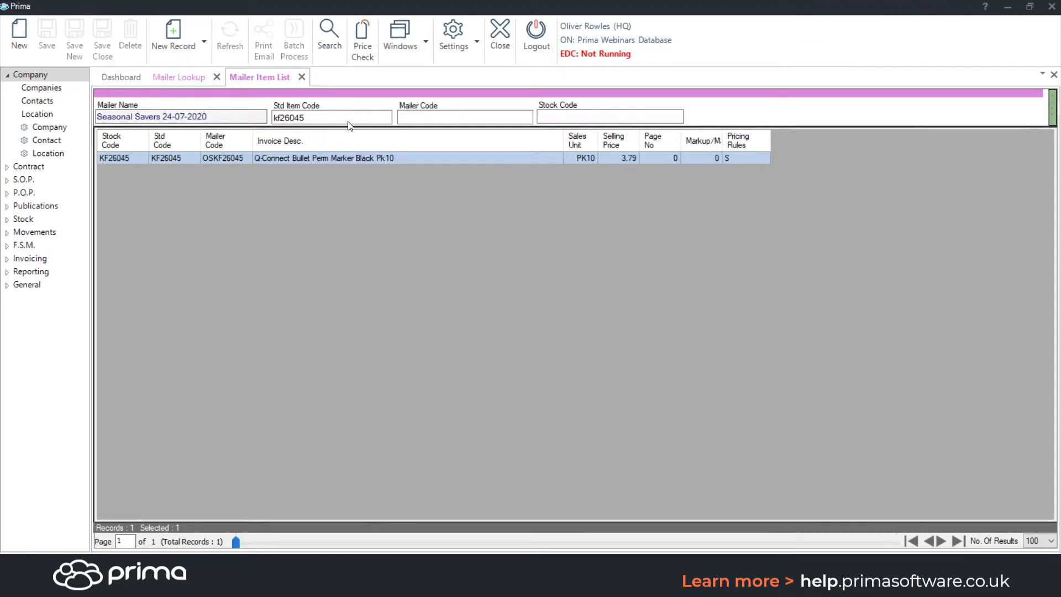
left_click(187, 78)
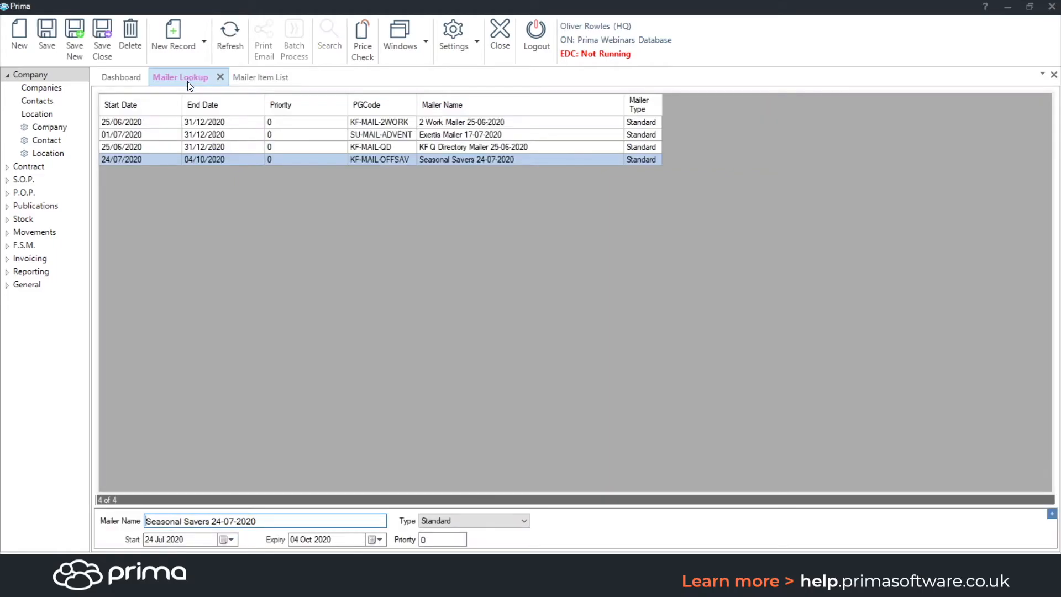
left_click(301, 148)
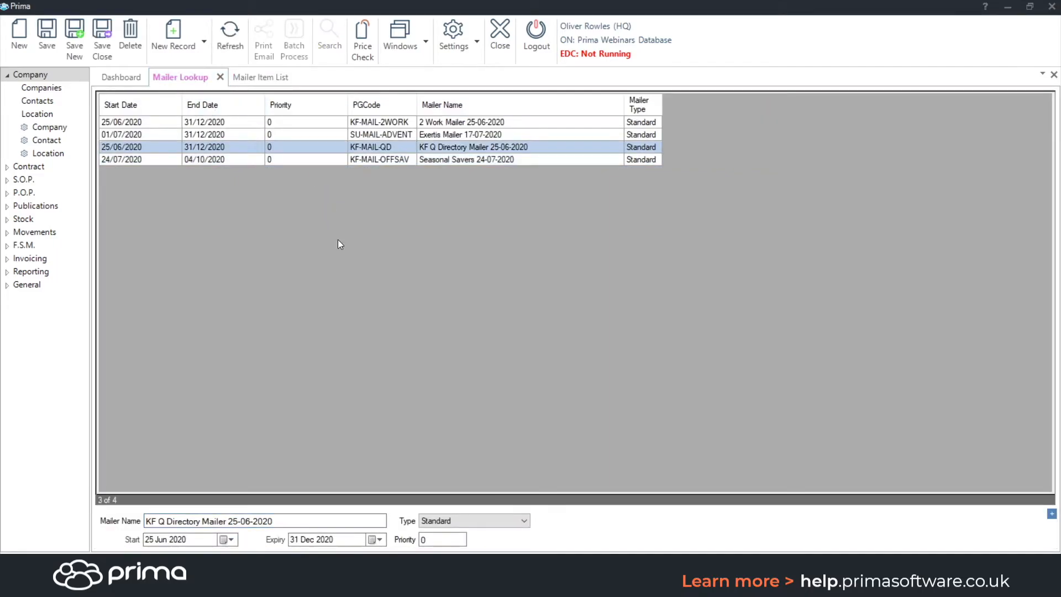
left_click(453, 538)
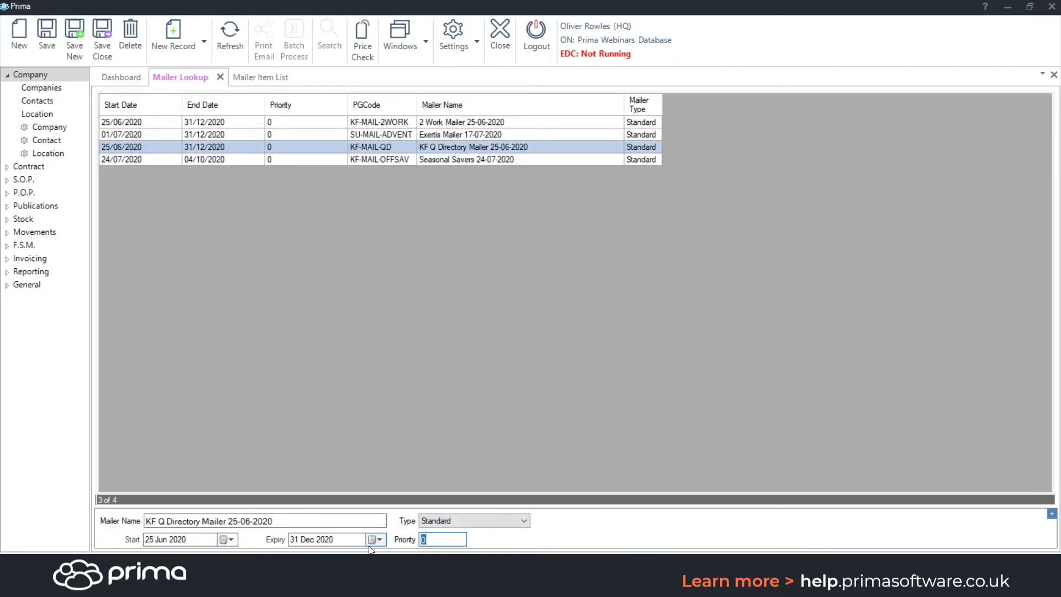
type("1")
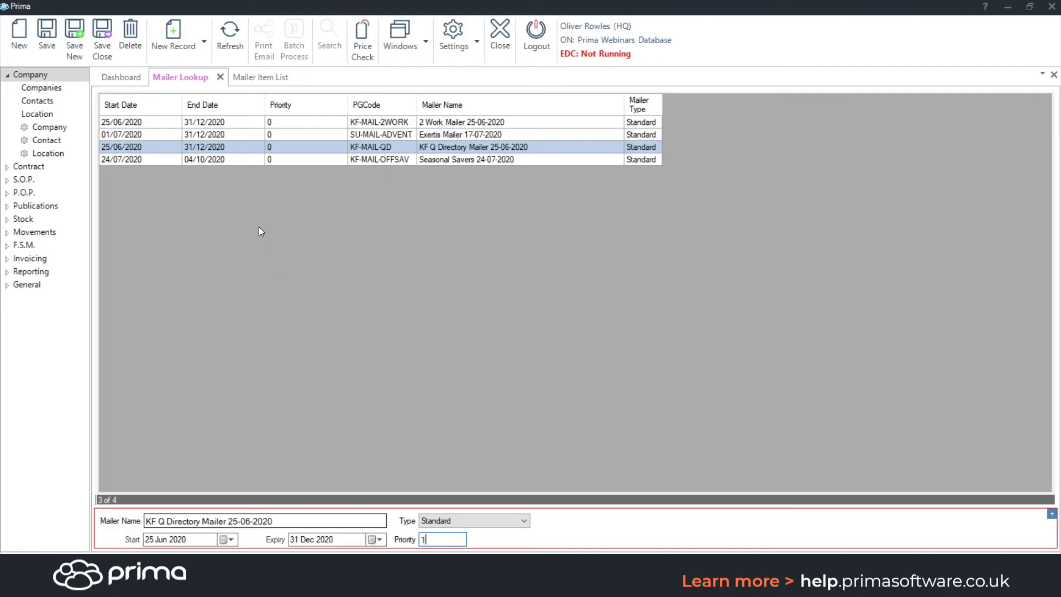
left_click(49, 38)
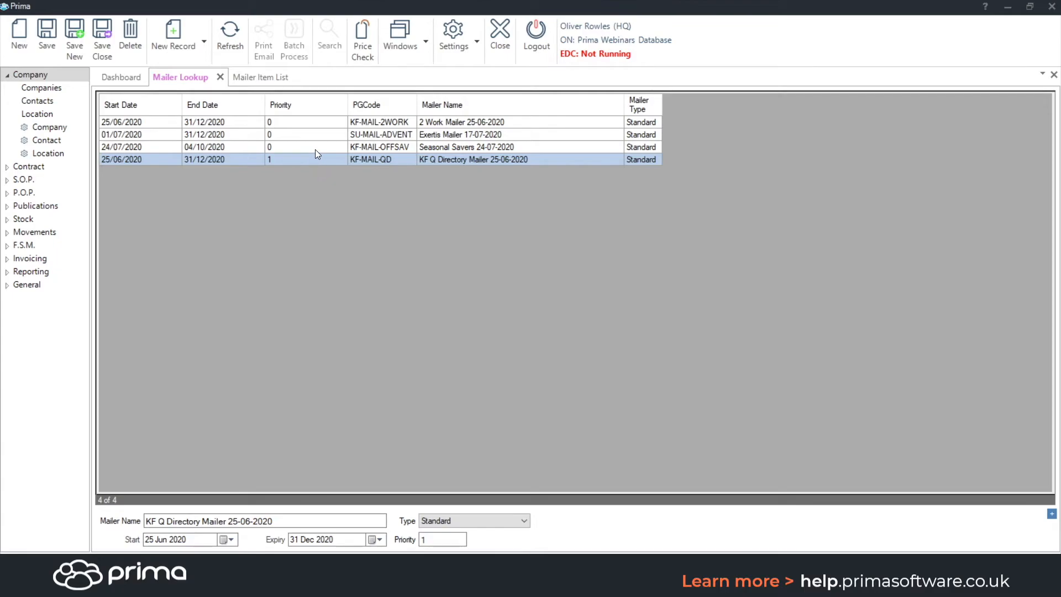
Set the priority of the Seasonal Savers 24-07-2020 mailer to 2 and save it
left_click(334, 148)
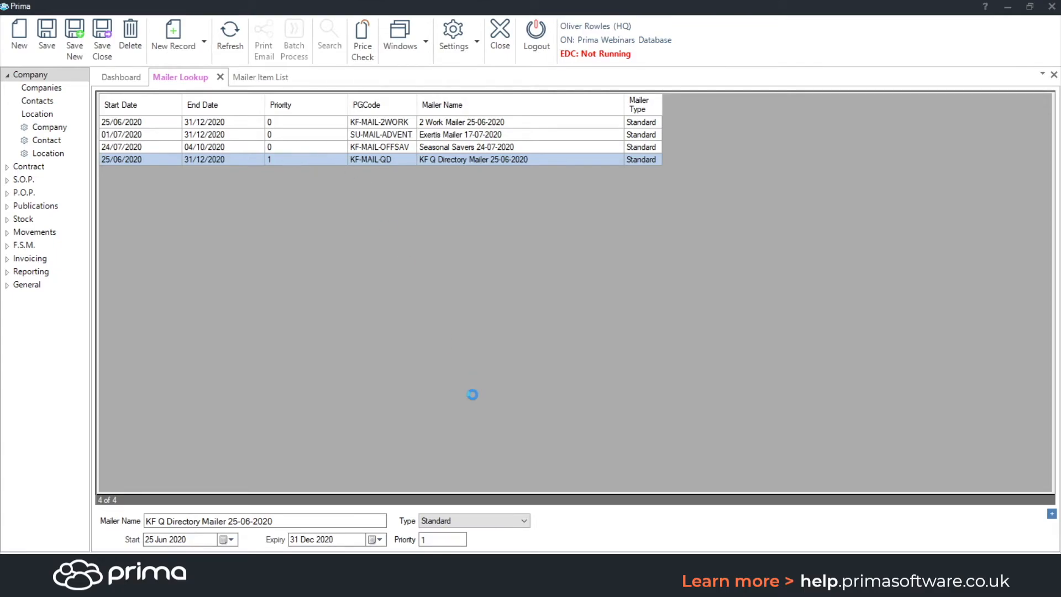
double_click(425, 539)
type("2")
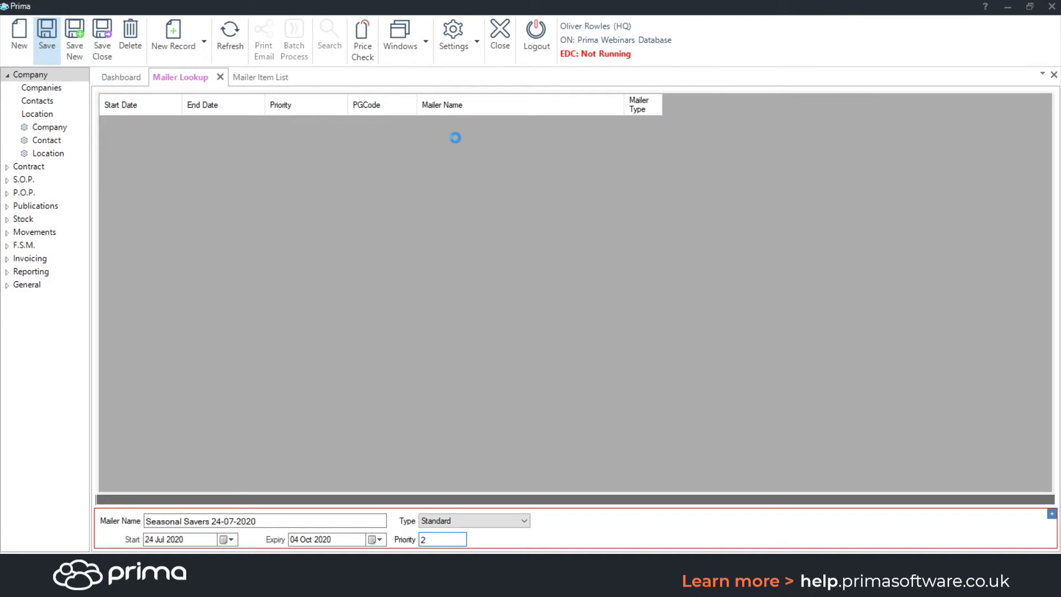
Set the priority of Exertis Mailer 17-07-2020 to 3 and save it
double_click(442, 539)
type("3")
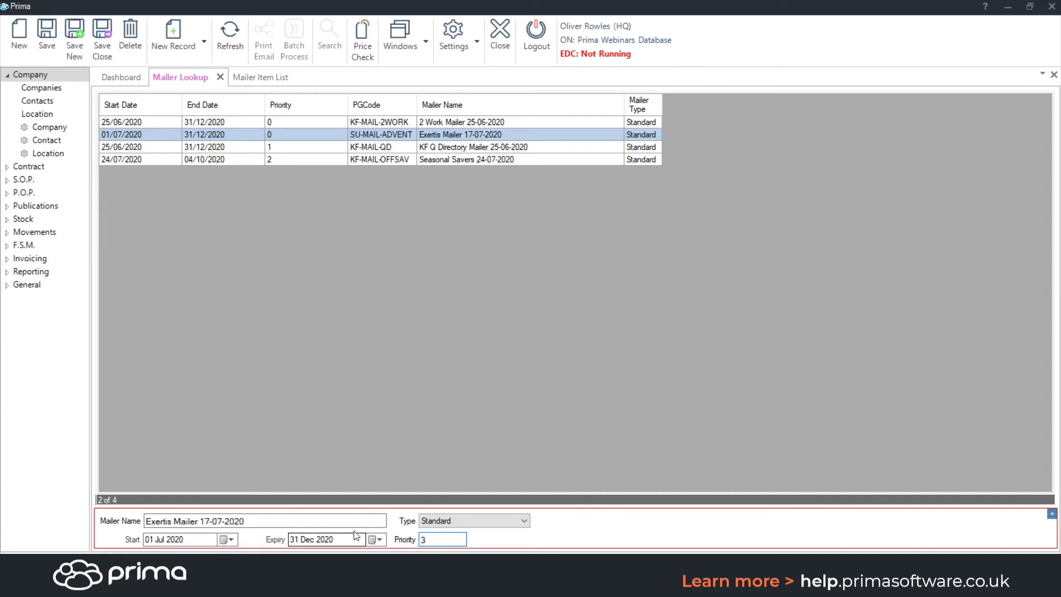
left_click(51, 49)
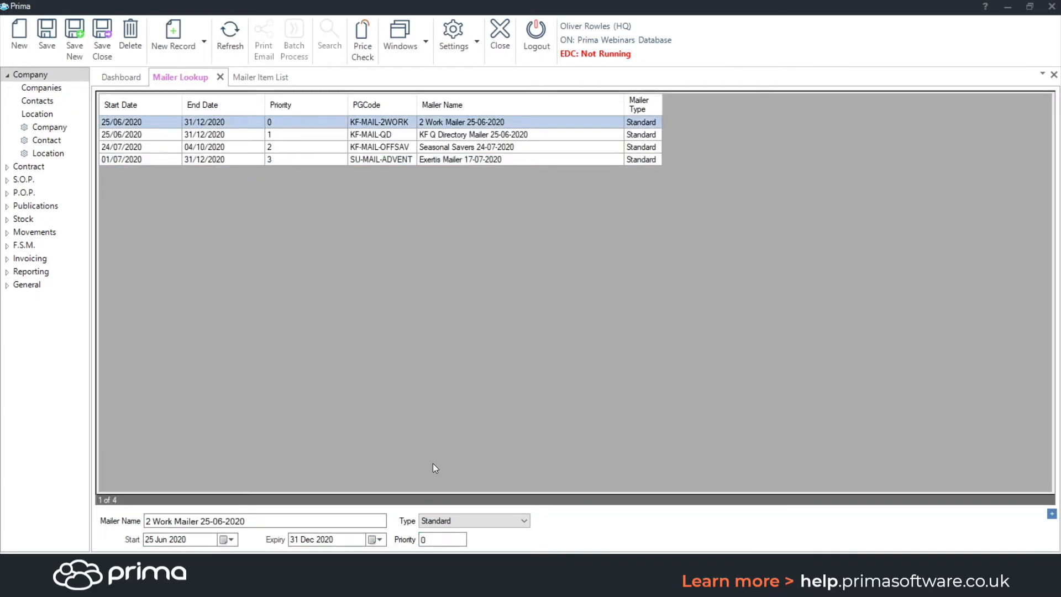
Set the priority of 2 Work Mailer 25-06-2020 to 4 and save it
left_click(397, 546)
type("4")
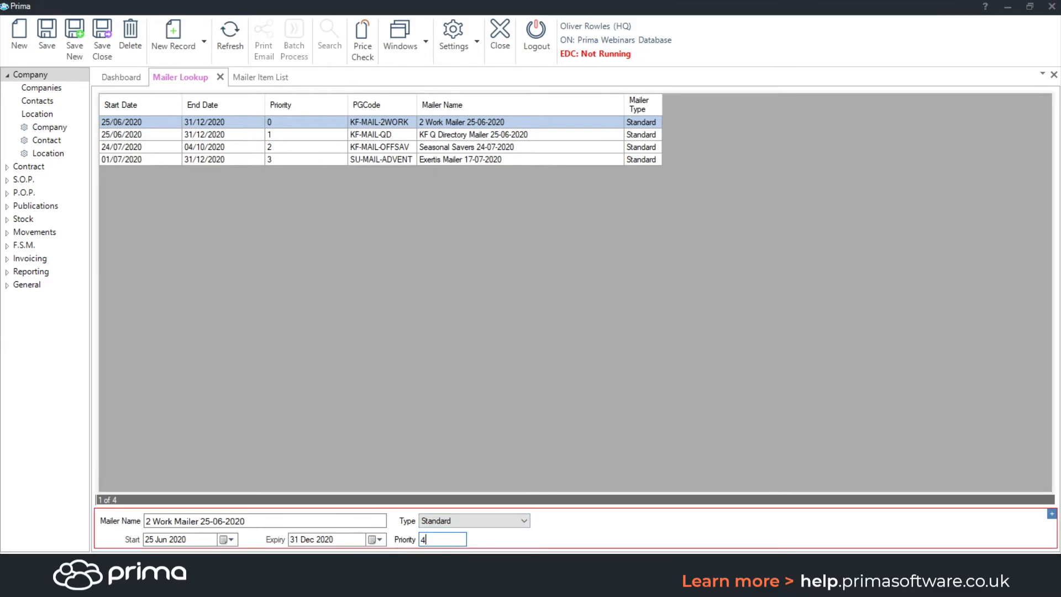
left_click(45, 33)
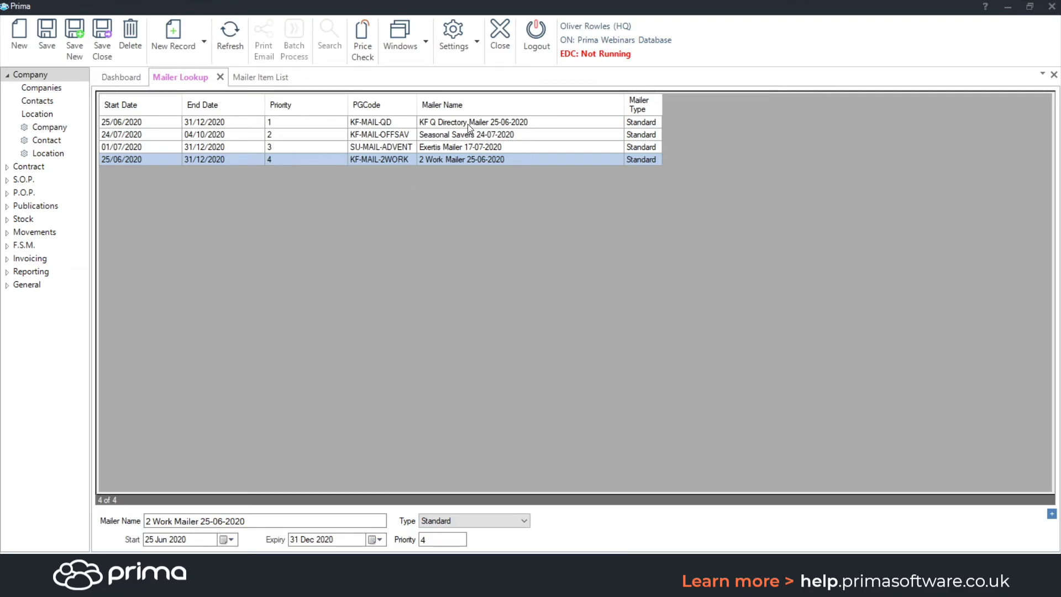
Return to the sales quote's summary and add item KF26045 again with quantity 1, jumping to its line
mouse_move(668, 518)
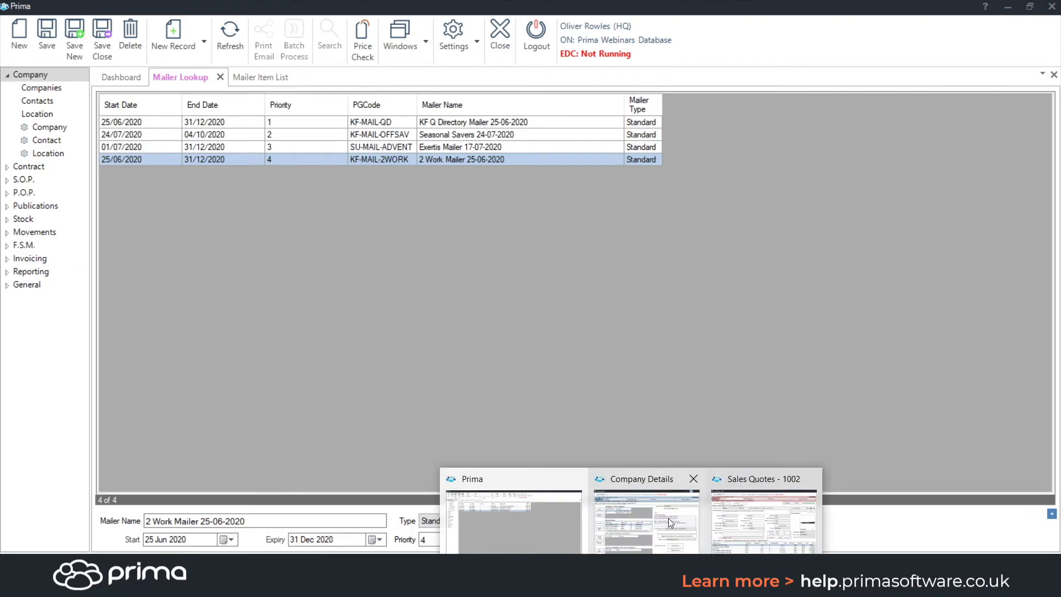
left_click(768, 515)
left_click(205, 156)
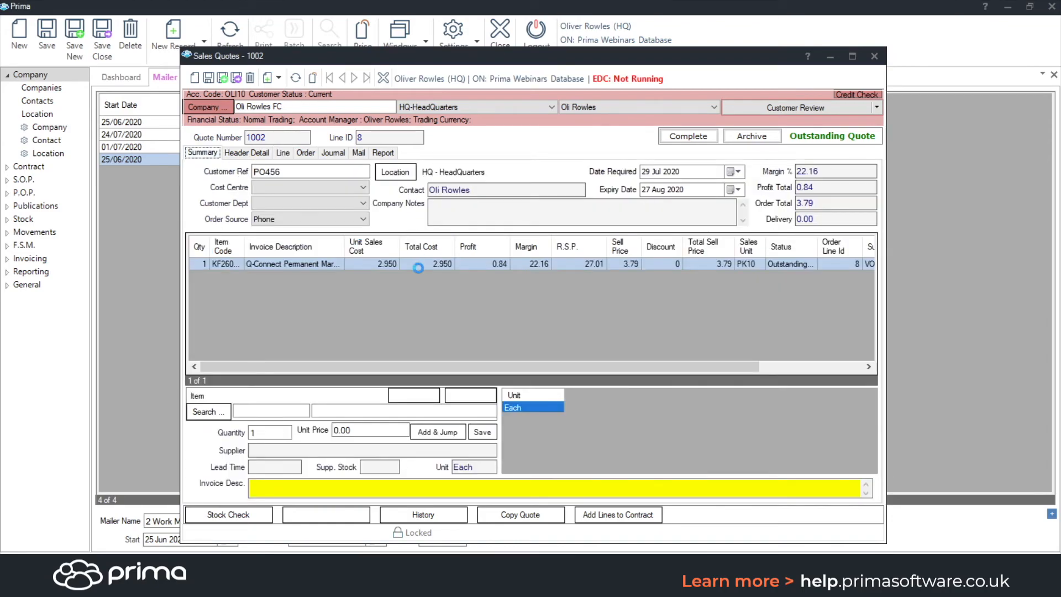
type("KF26045")
key("Return")
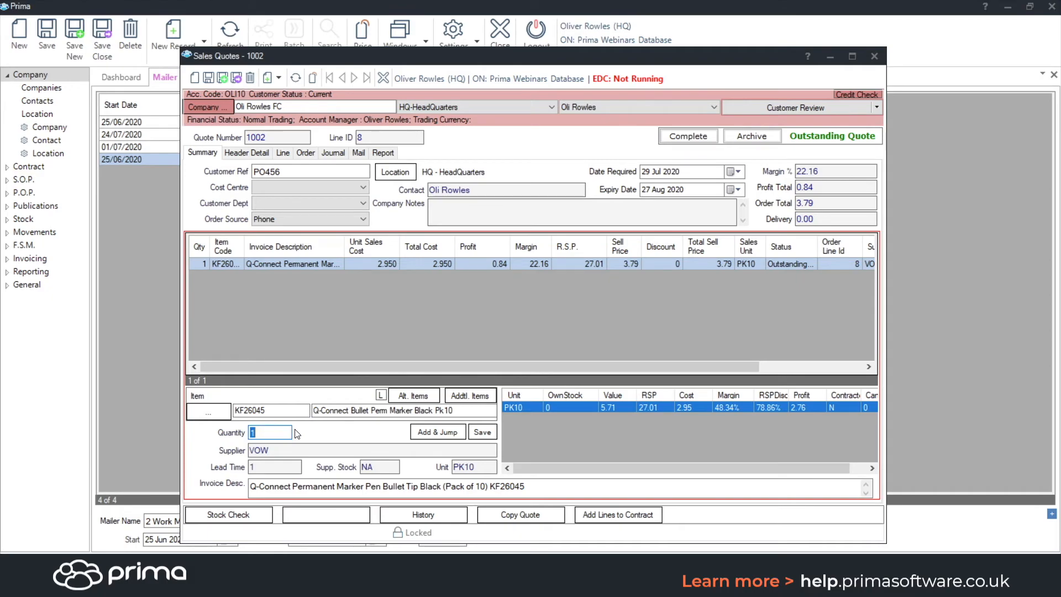
left_click(430, 434)
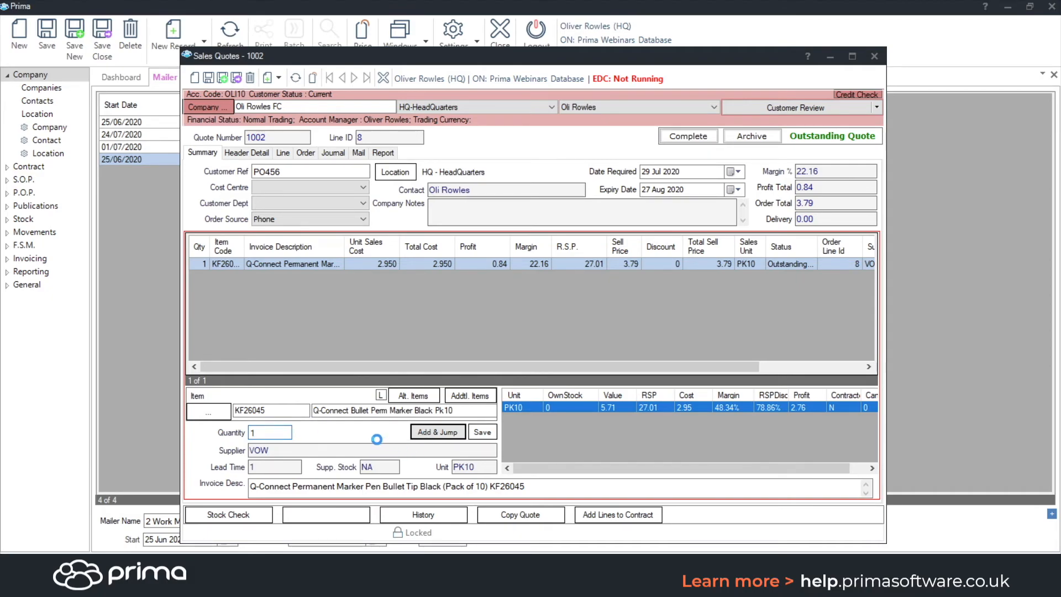